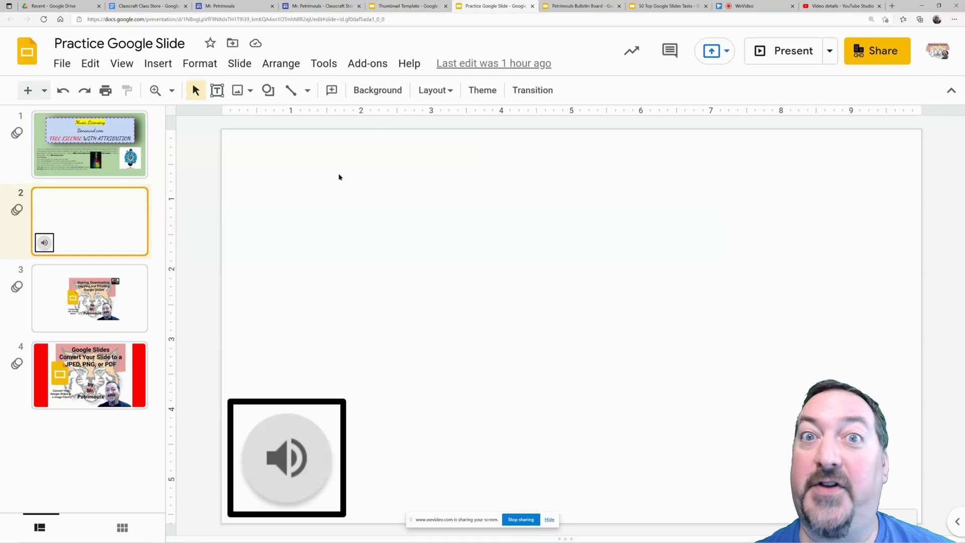
# Set Publish to the web to start the slideshow on load with 3-second auto-advance, and expand published settings
pyautogui.click(62, 64)
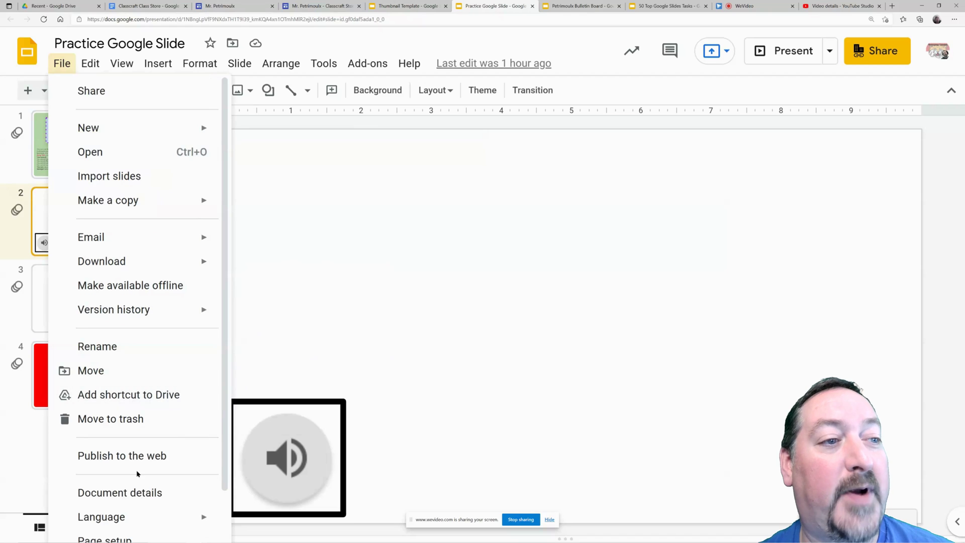
pyautogui.click(118, 456)
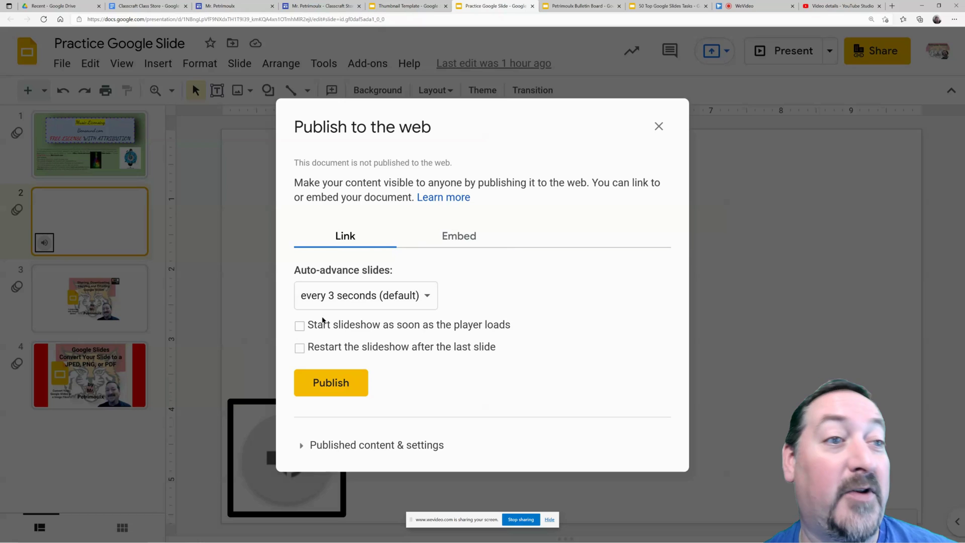
pyautogui.click(299, 325)
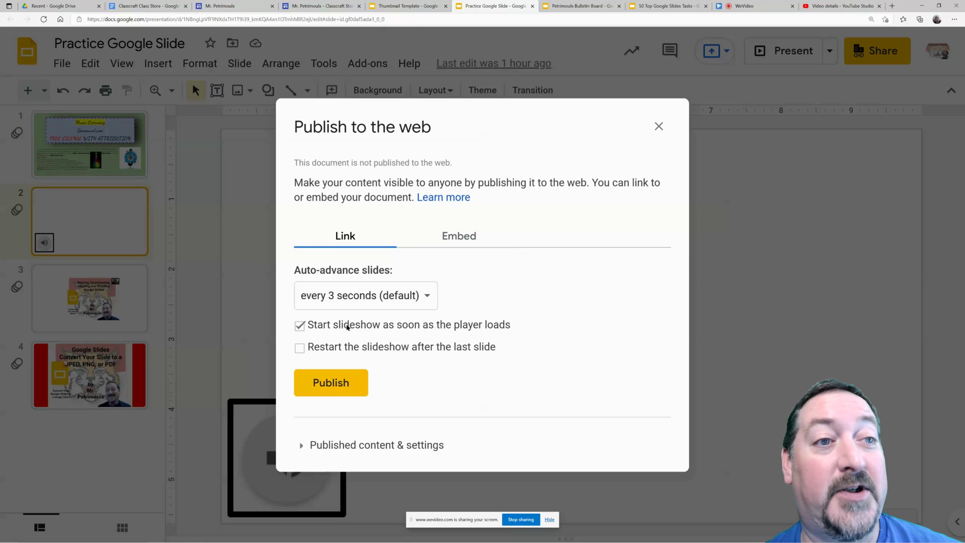
pyautogui.click(423, 301)
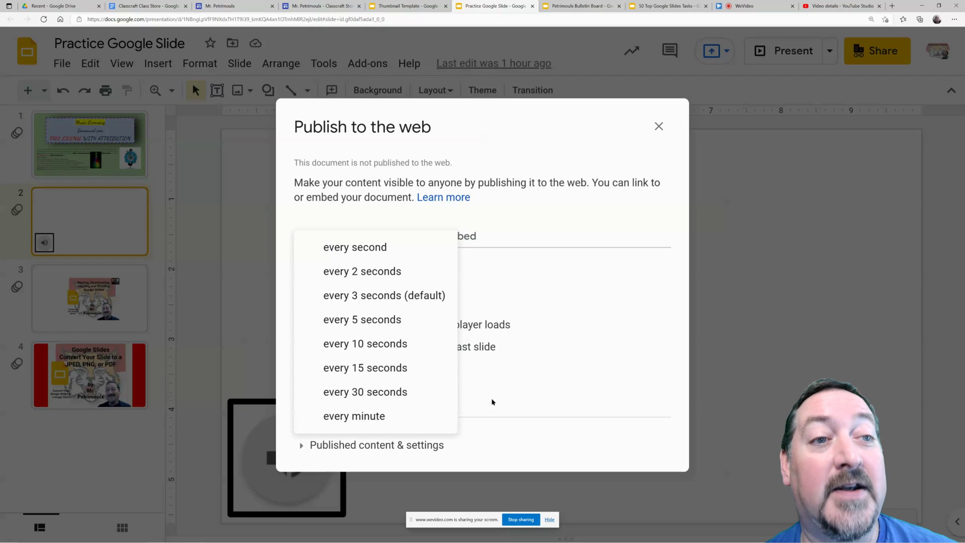
pyautogui.click(533, 291)
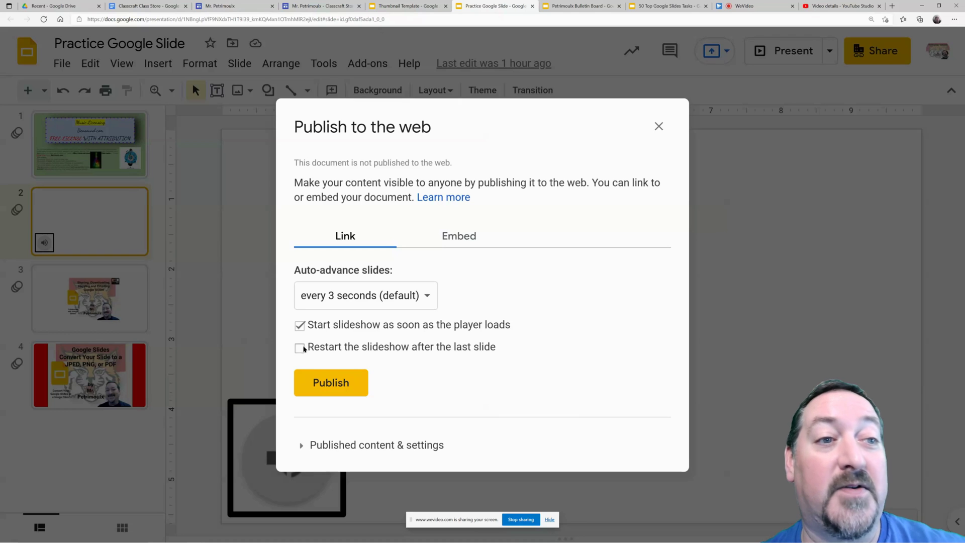
pyautogui.click(301, 445)
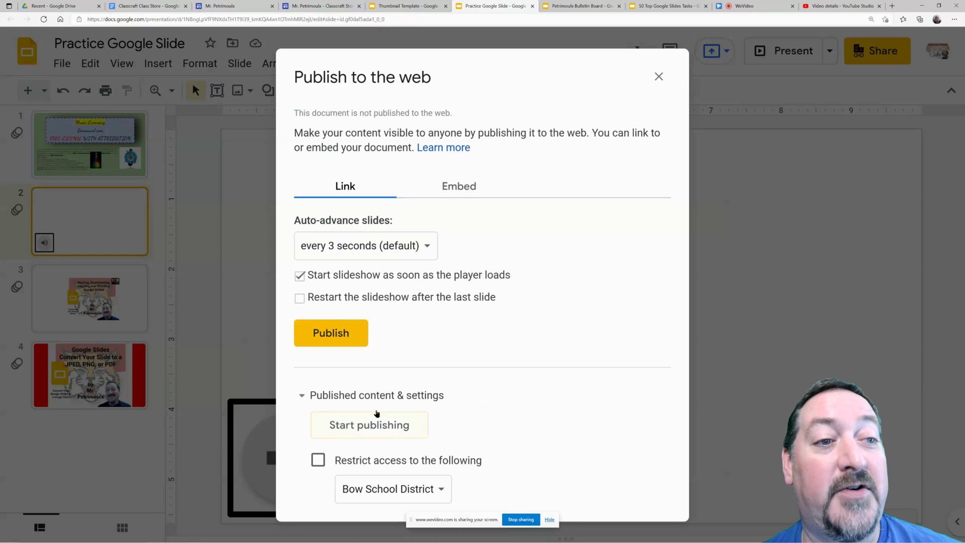
# Check the Bow School District access restriction, then show the Embed options at Medium (960x569) size
pyautogui.click(427, 489)
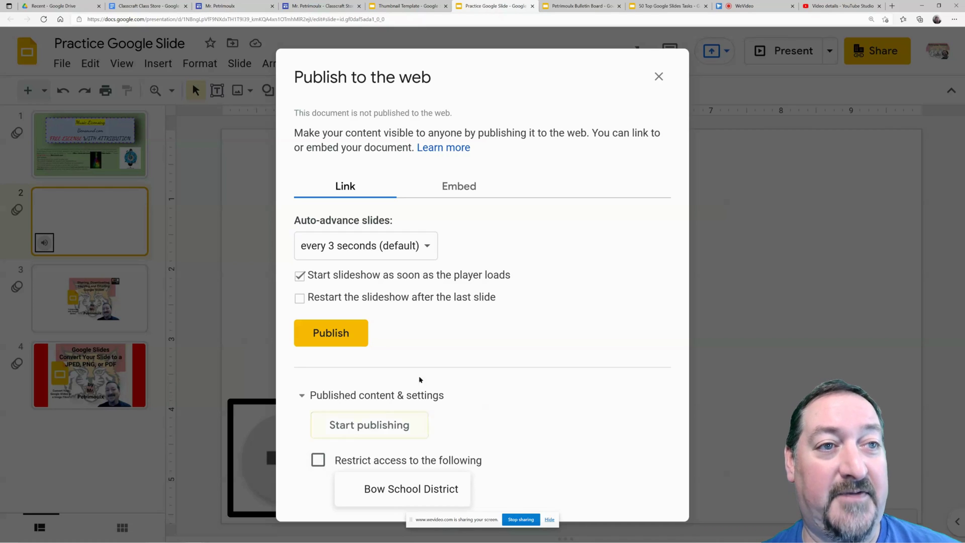
pyautogui.click(471, 183)
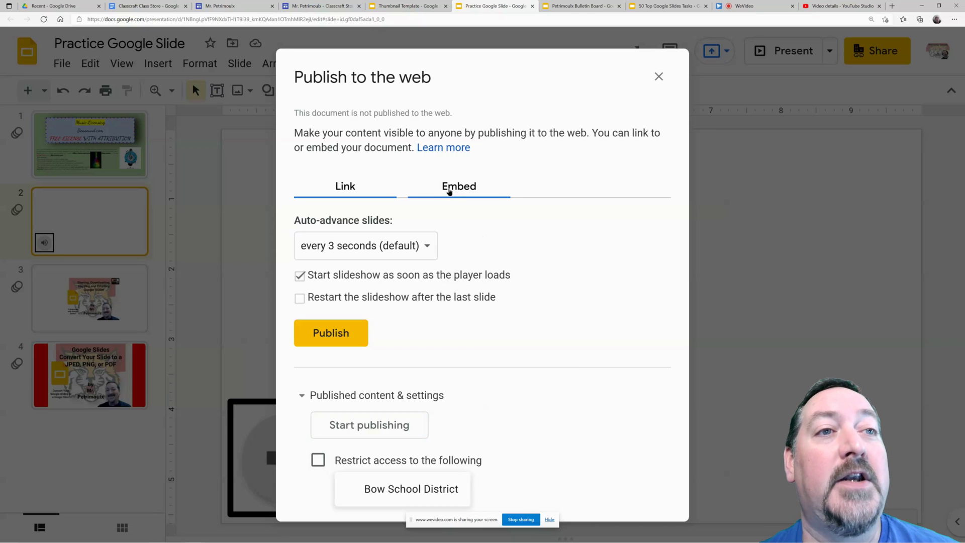
pyautogui.click(322, 185)
pyautogui.click(460, 186)
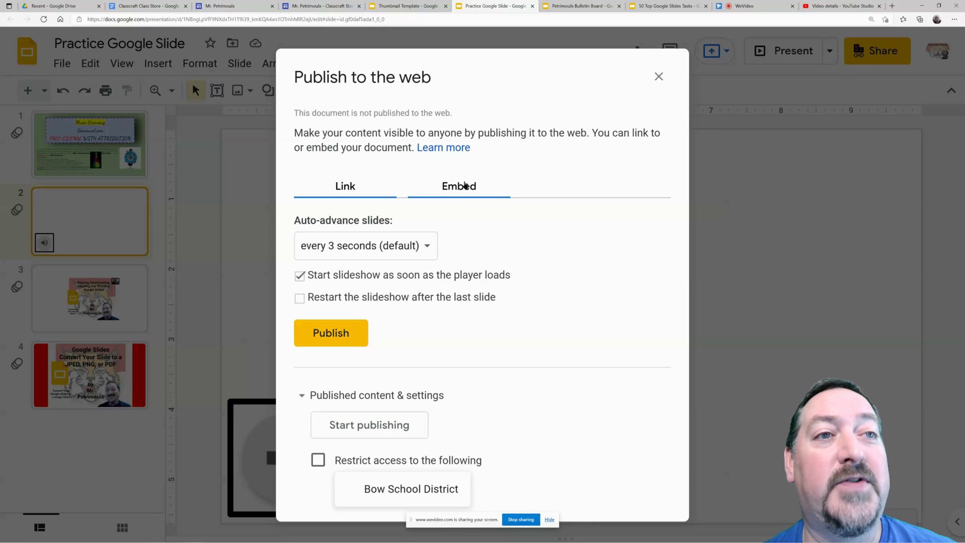
pyautogui.click(381, 191)
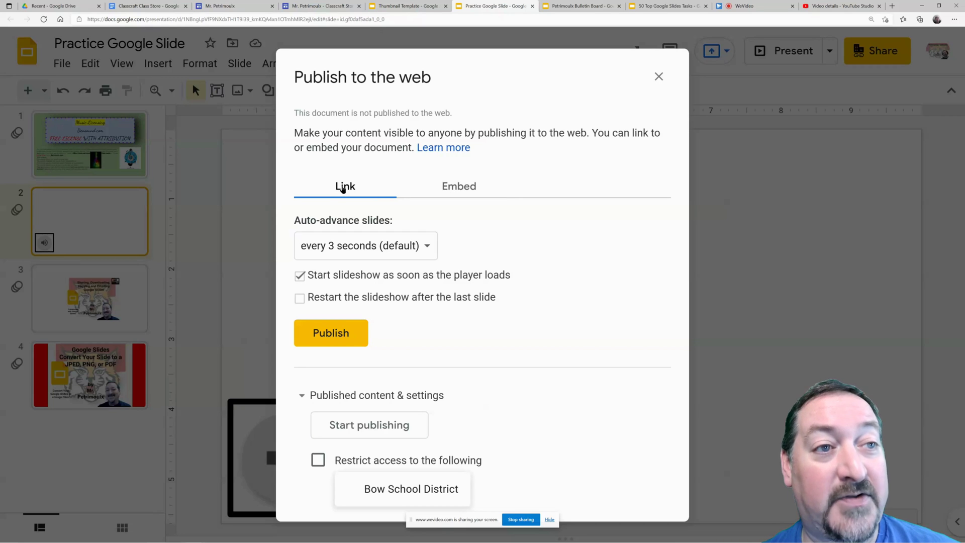
pyautogui.click(480, 192)
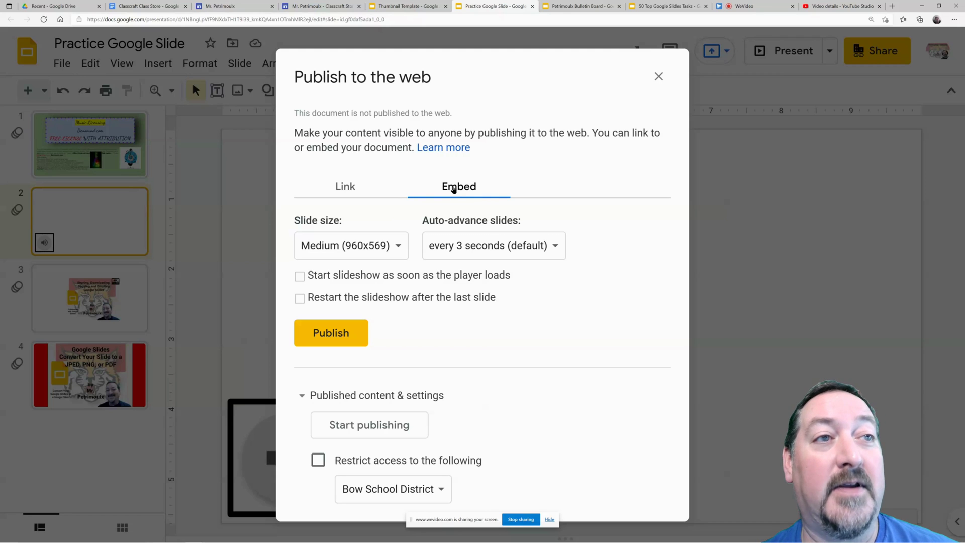
# Scroll through the Classcraft Store page's embedded list, then open the Classcraft Class Store document
pyautogui.click(320, 7)
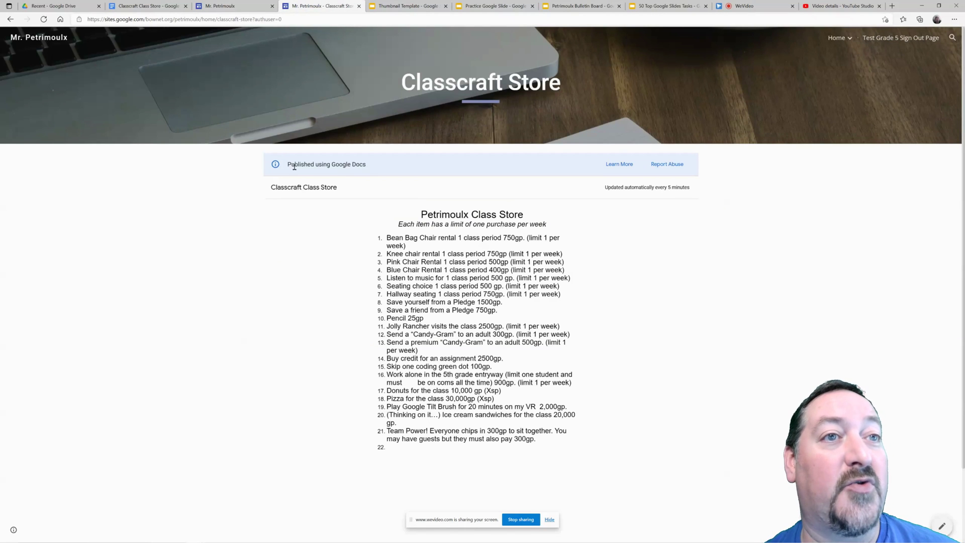
pyautogui.scroll(4, 294, 166)
pyautogui.scroll(-5, 326, 213)
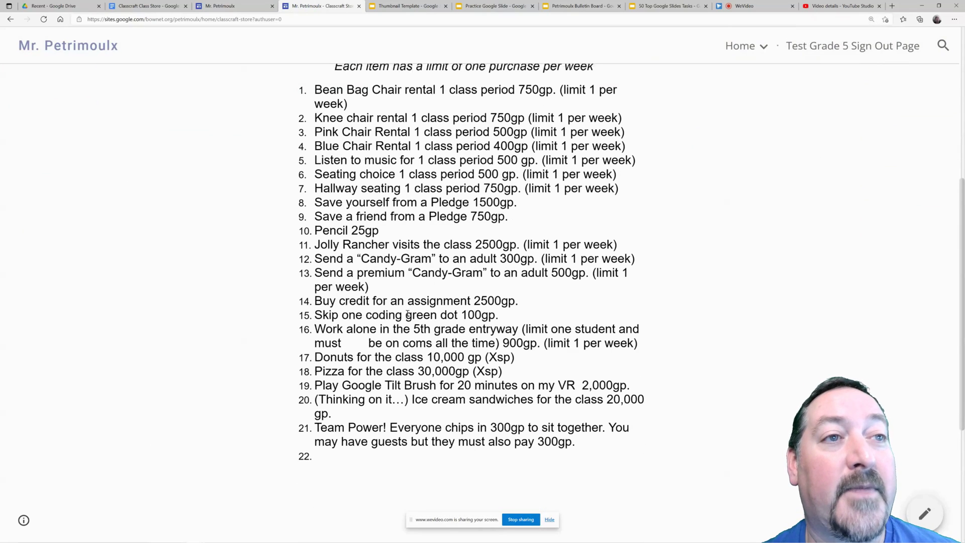
pyautogui.scroll(4, 442, 302)
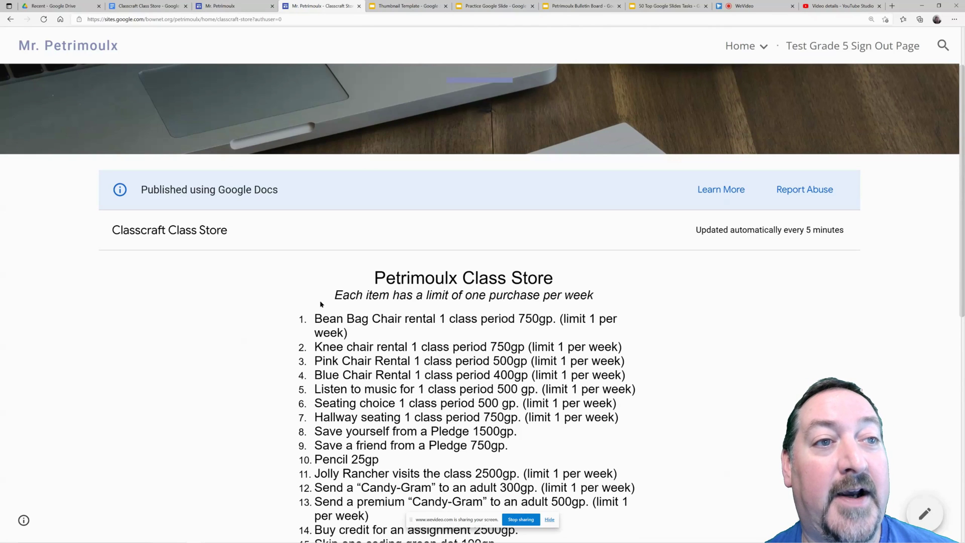
pyautogui.scroll(-5, 355, 296)
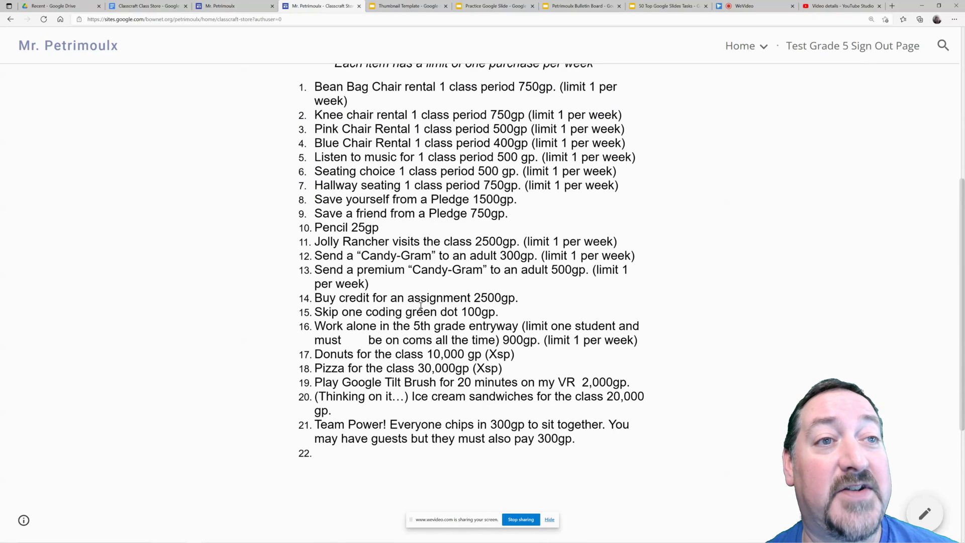
pyautogui.scroll(5, 438, 223)
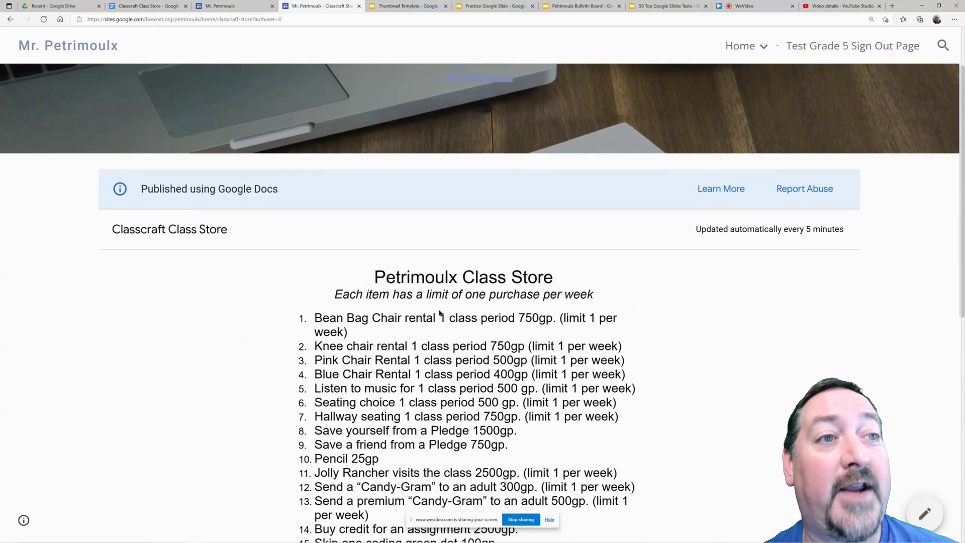
pyautogui.click(143, 8)
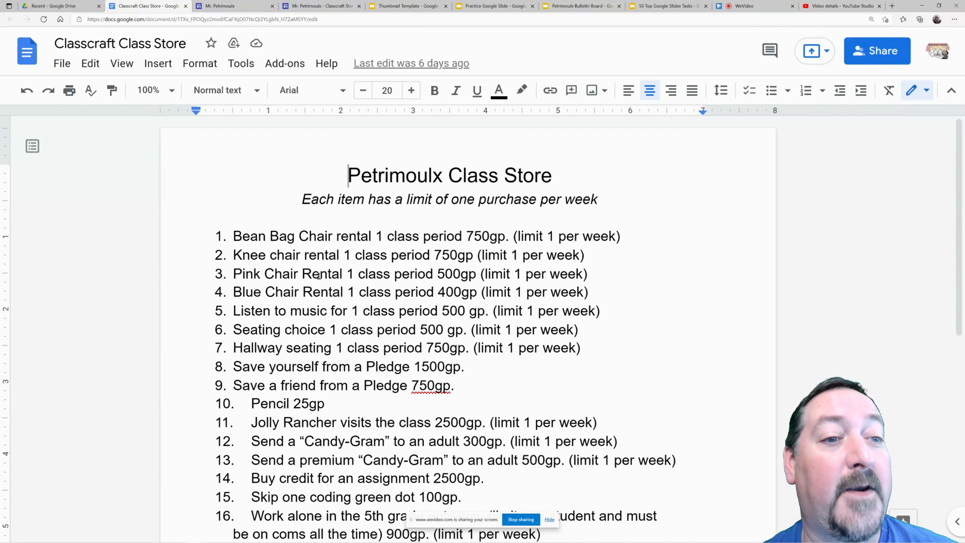
# Enter 'No School Today!' as list item 22 and begin a new item 23
pyautogui.scroll(-6, 319, 275)
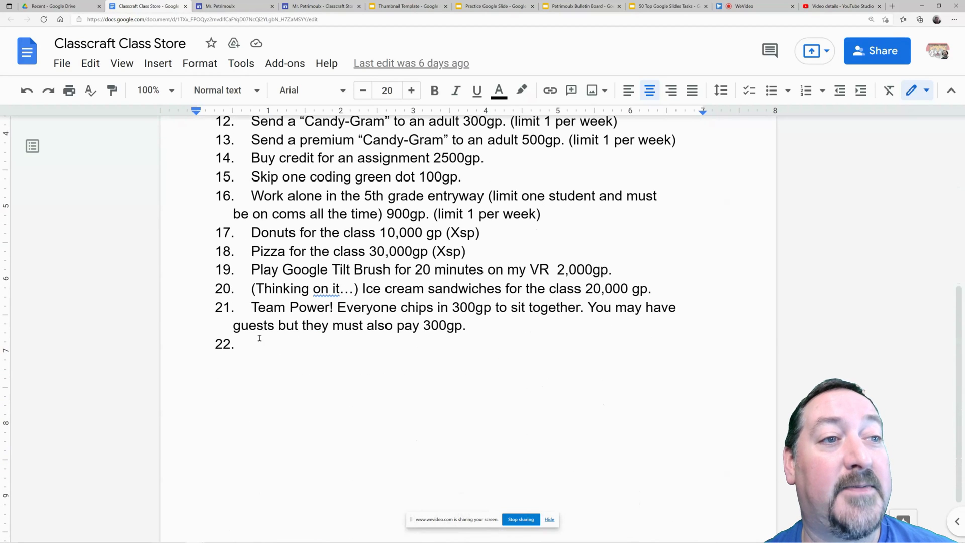
pyautogui.click(254, 343)
pyautogui.write('No')
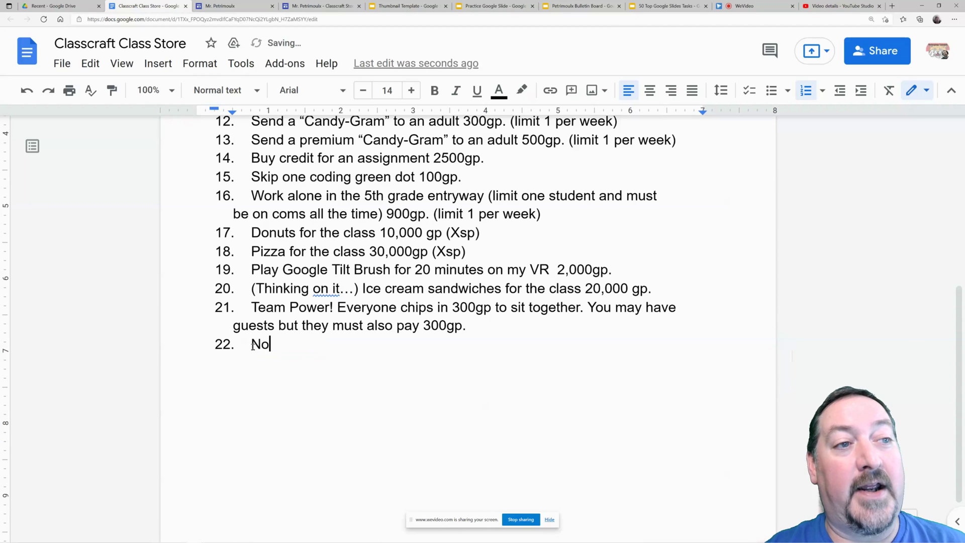
pyautogui.write(' School Today')
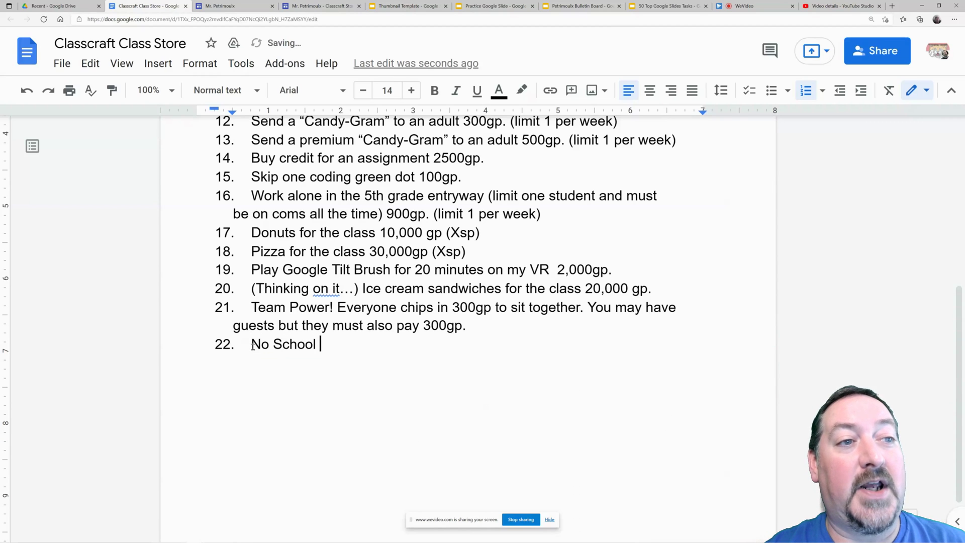
pyautogui.press('BackSpace')
pyautogui.press('BackSpace')
pyautogui.press('BackSpace')
pyautogui.write('ld')
pyautogui.press('BackSpace')
pyautogui.press('BackSpace')
pyautogui.write('day!')
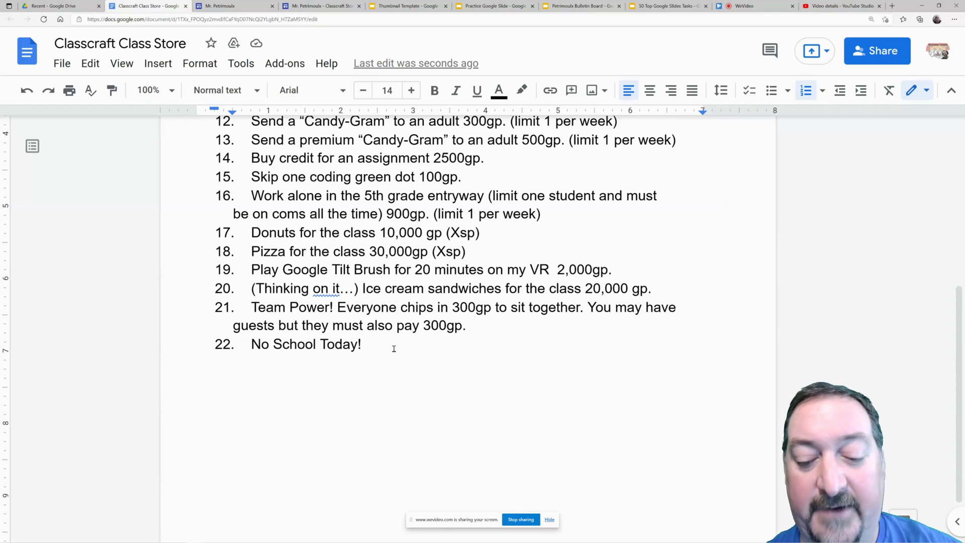
pyautogui.press('Return')
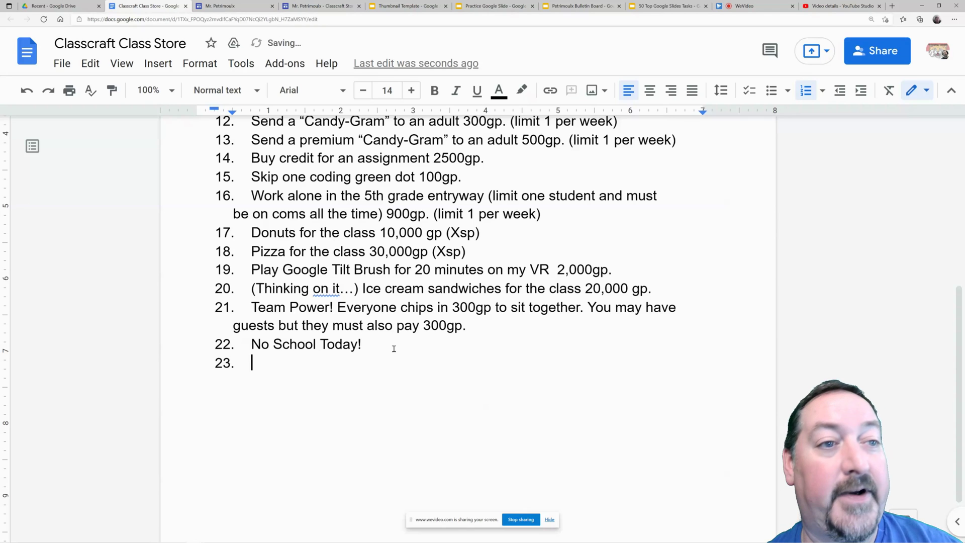
# Reload the Classcraft Store site page so its embedded list shows item 22, 'No School Today!'
pyautogui.click(316, 6)
pyautogui.scroll(-6, 484, 344)
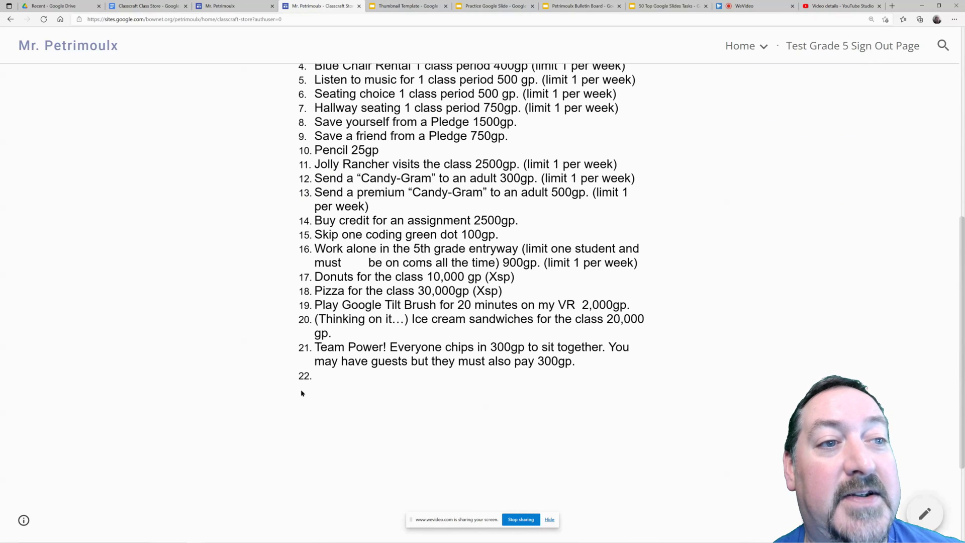
pyautogui.click(43, 20)
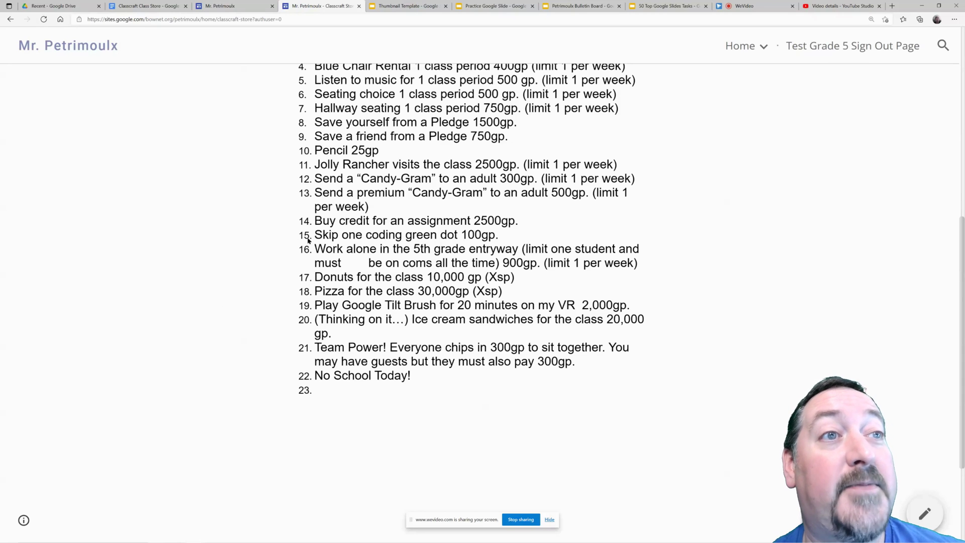
pyautogui.scroll(6, 313, 279)
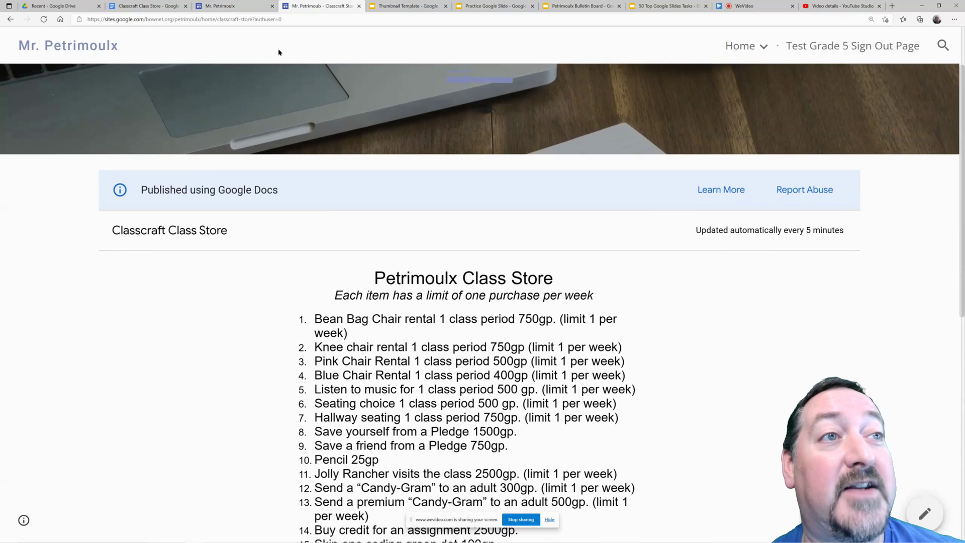
# Delete the 'No School Today!' text from item 22 of the Classcraft Class Store list
pyautogui.click(126, 6)
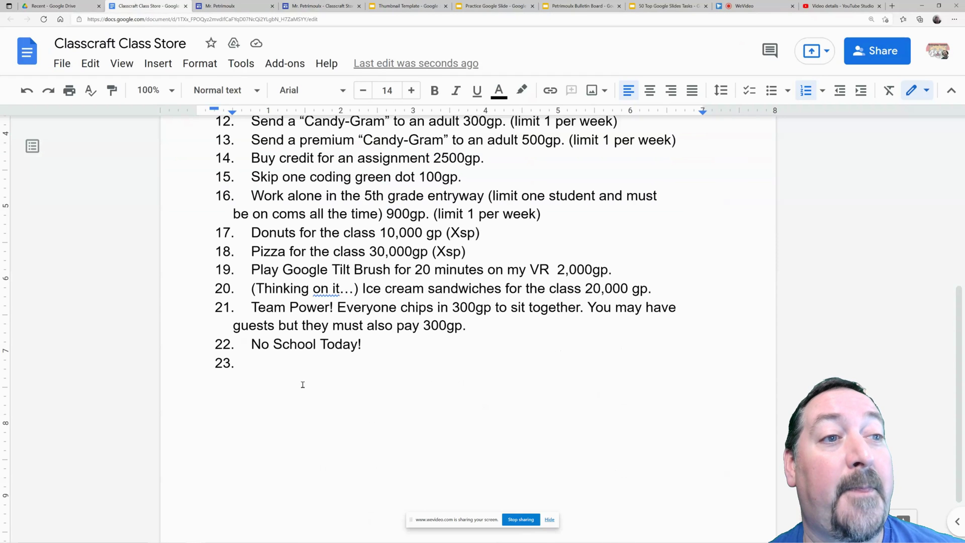
pyautogui.moveTo(376, 351); pyautogui.dragTo(250, 348)
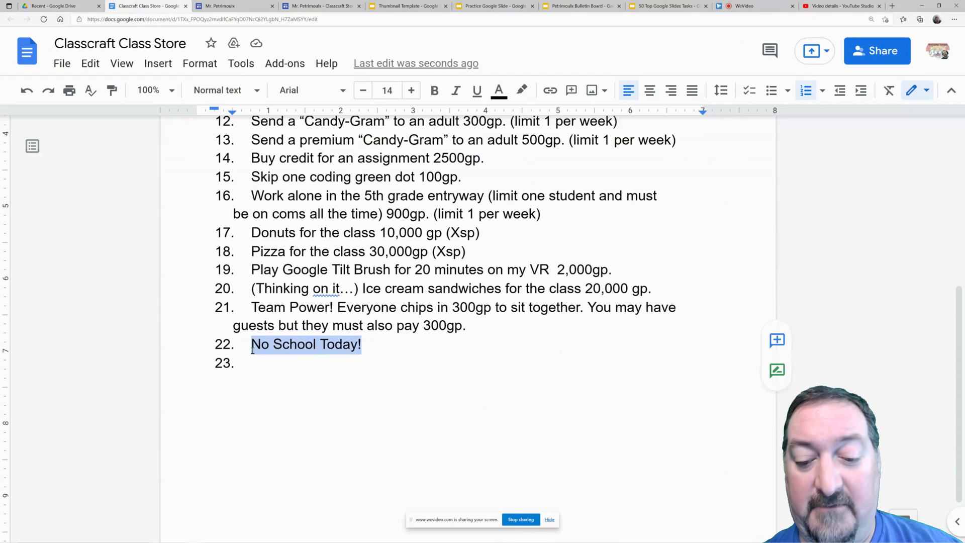
pyautogui.press('BackSpace')
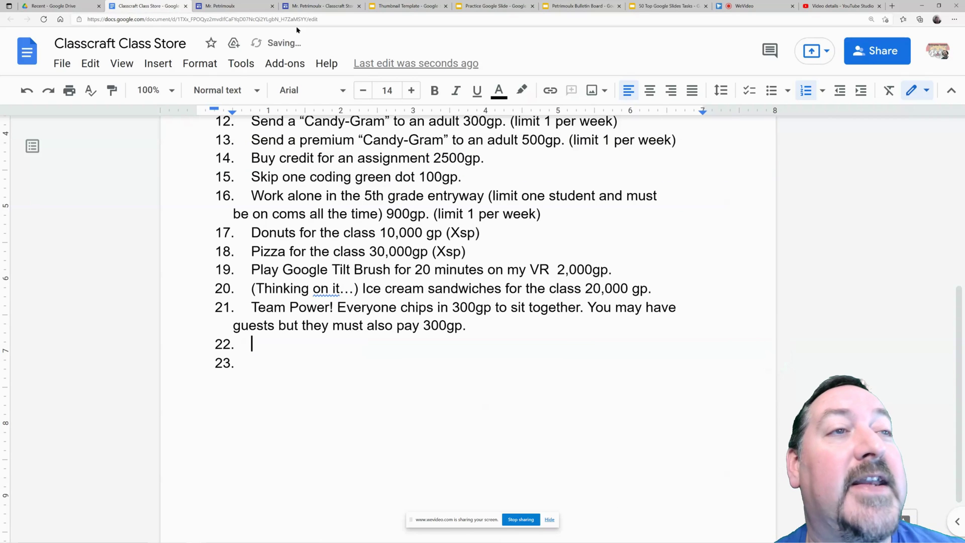
pyautogui.click(320, 6)
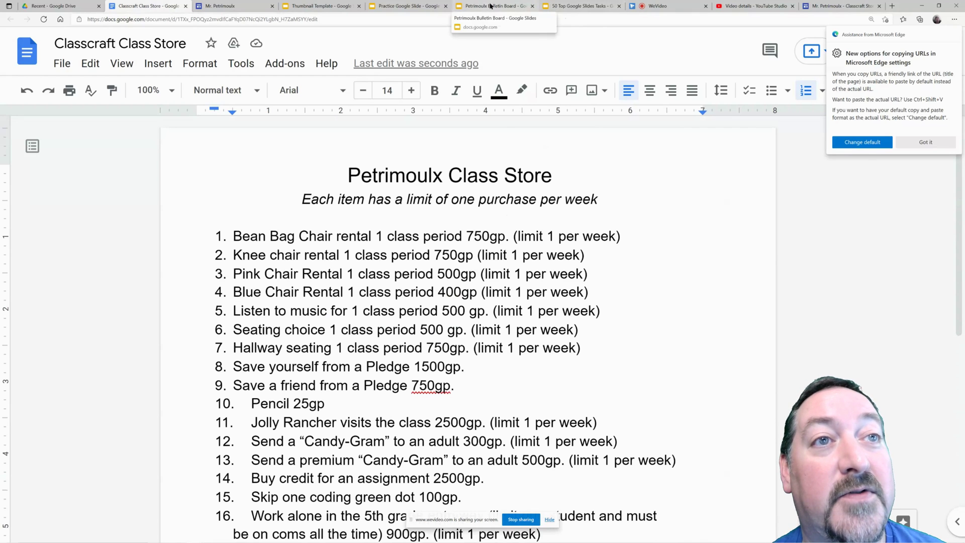
# Publish Practice Google Slide with auto-start on load and restart after the last slide enabled
pyautogui.click(405, 6)
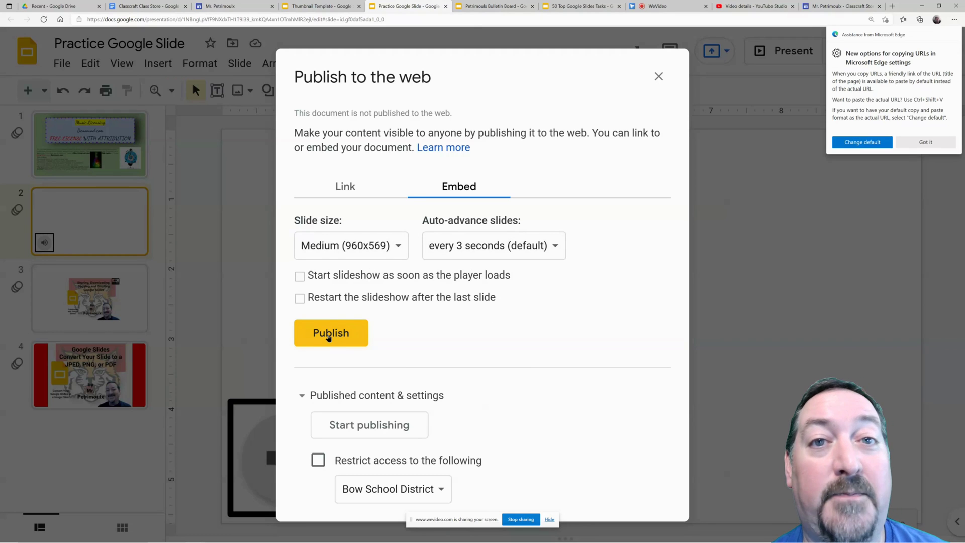
pyautogui.click(300, 277)
pyautogui.click(300, 298)
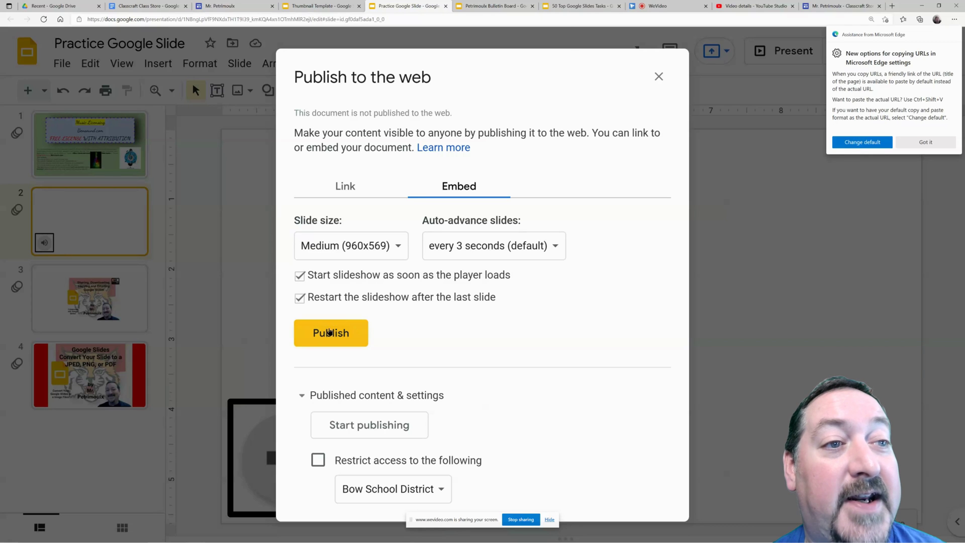
pyautogui.click(328, 331)
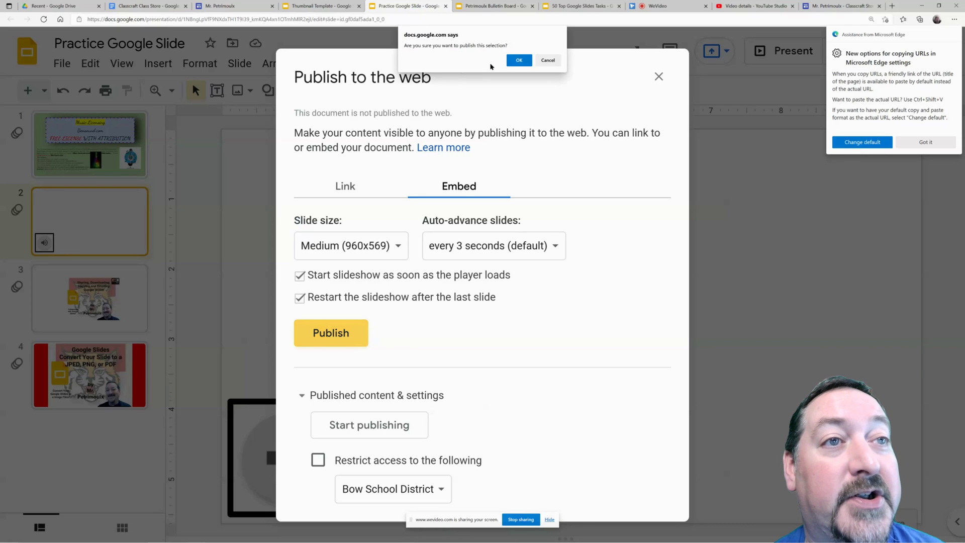
pyautogui.click(518, 61)
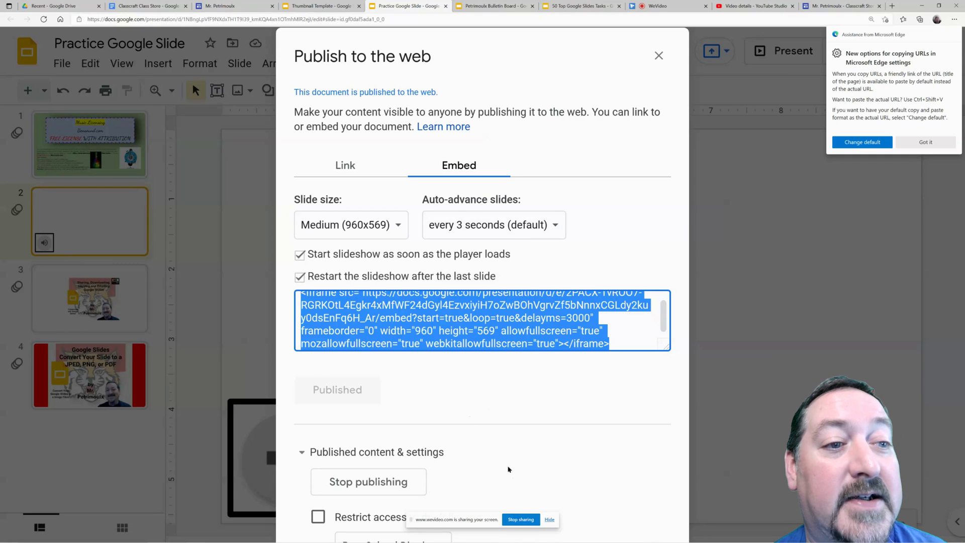
# Copy the presentation's published link from the Link view
pyautogui.click(345, 163)
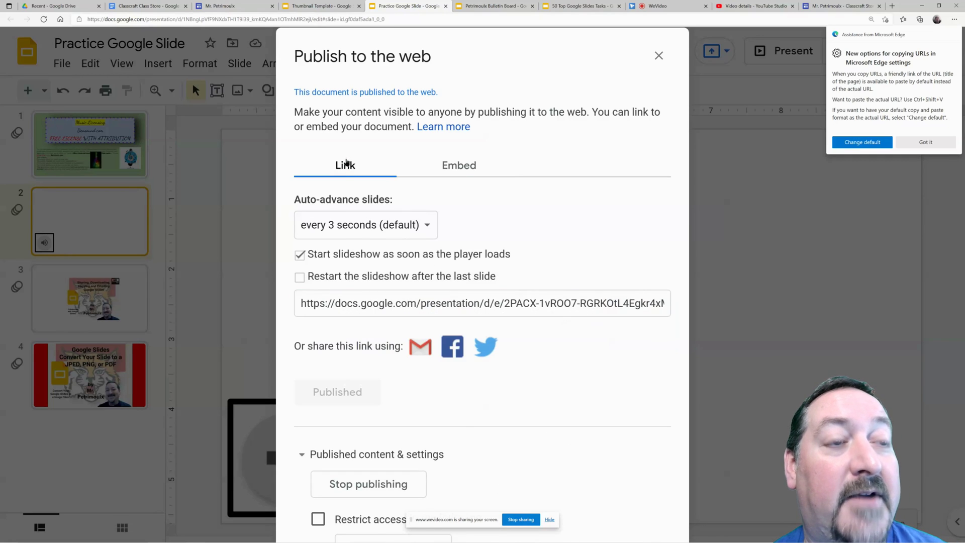
pyautogui.click(418, 304)
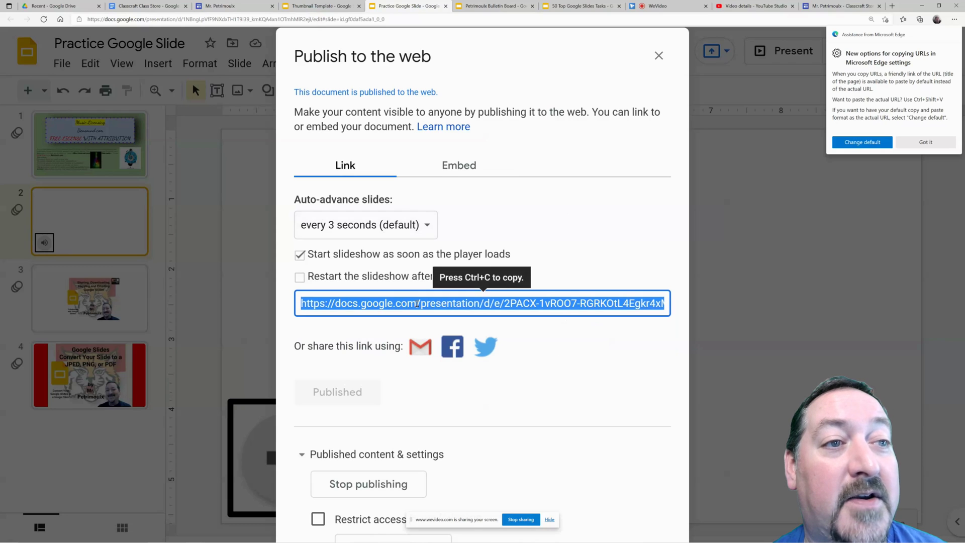
pyautogui.hotkey('ctrl', 'c')
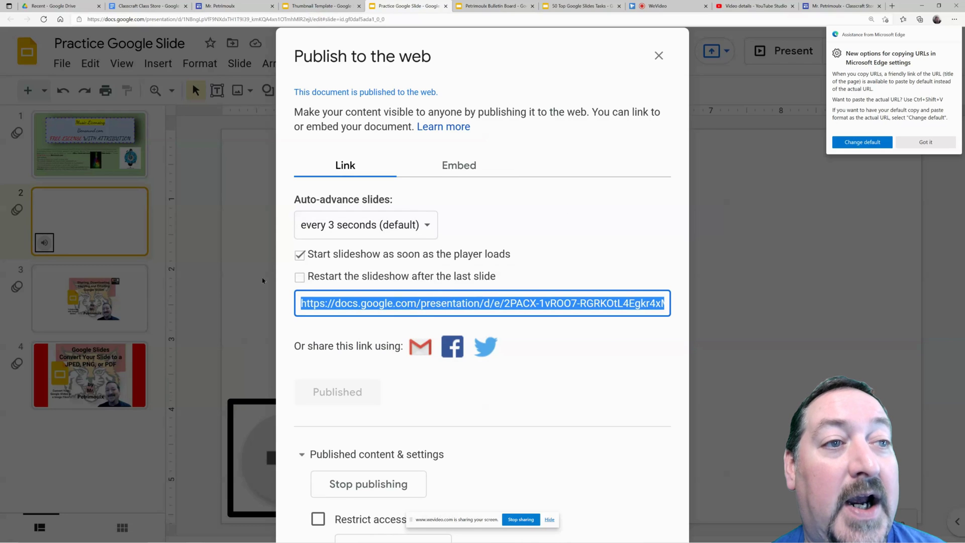
pyautogui.click(301, 277)
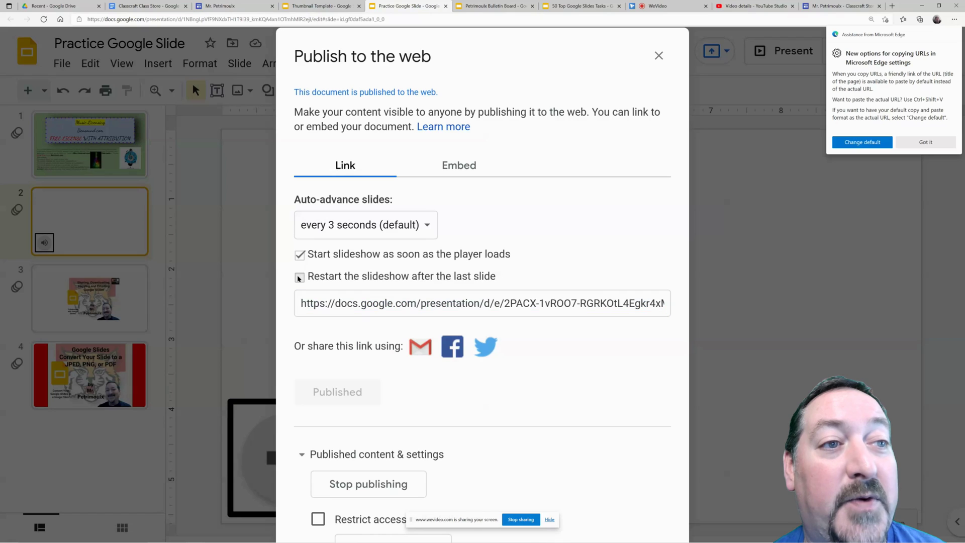
pyautogui.click(300, 277)
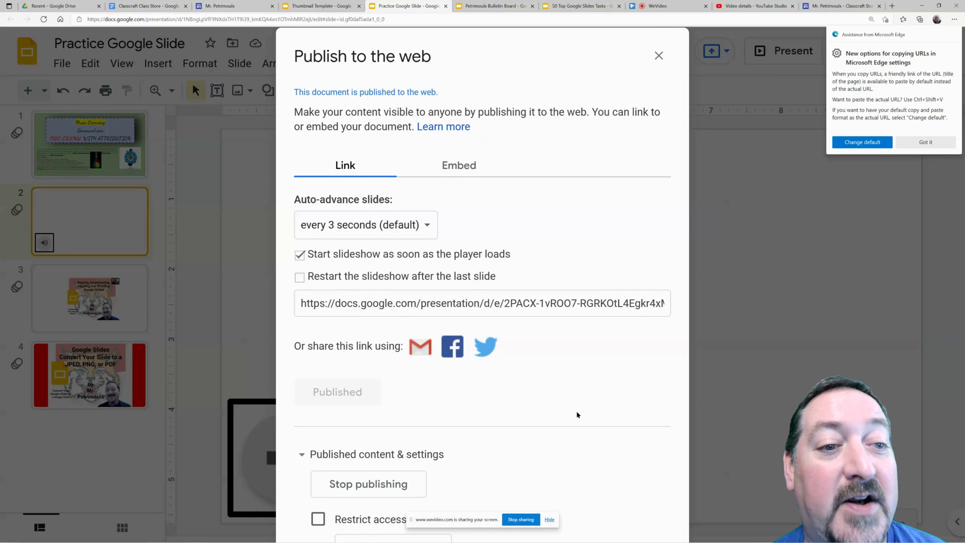
pyautogui.click(550, 519)
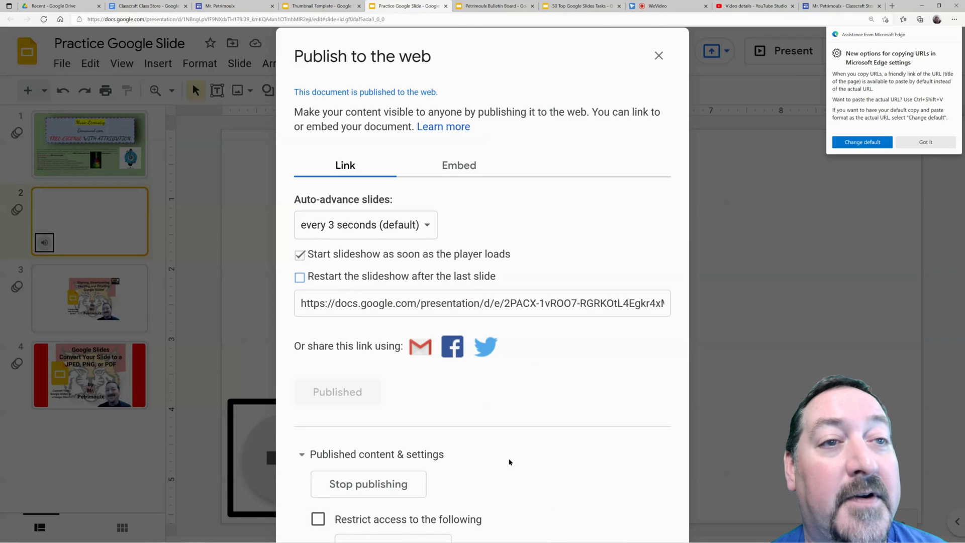
# Copy the embed code, then return to the published link view
pyautogui.click(455, 166)
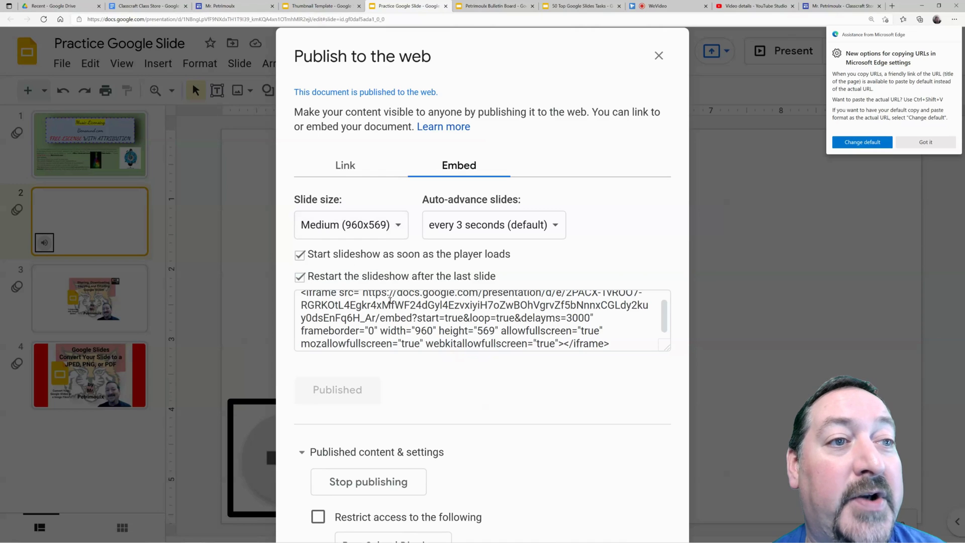
pyautogui.click(391, 300)
pyautogui.hotkey('ctrl', 'c')
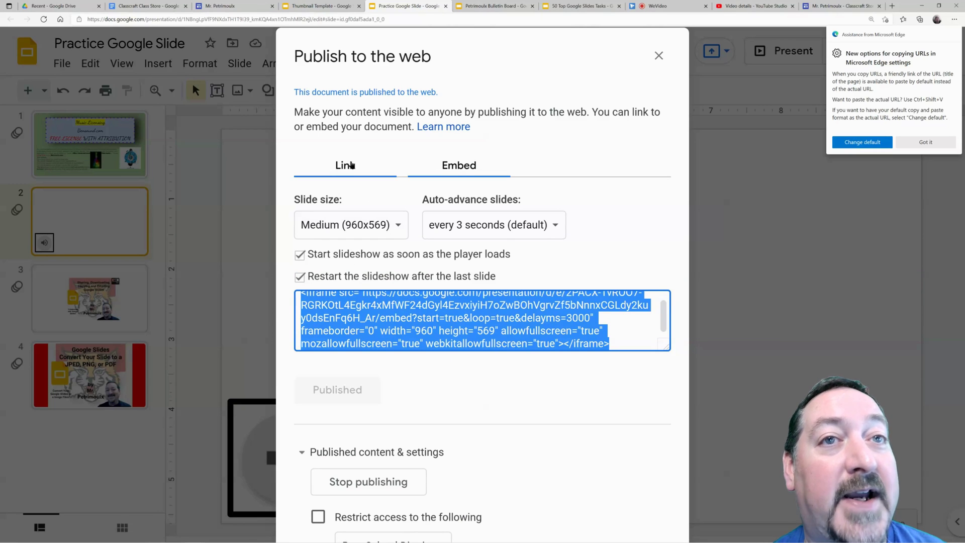
pyautogui.click(351, 165)
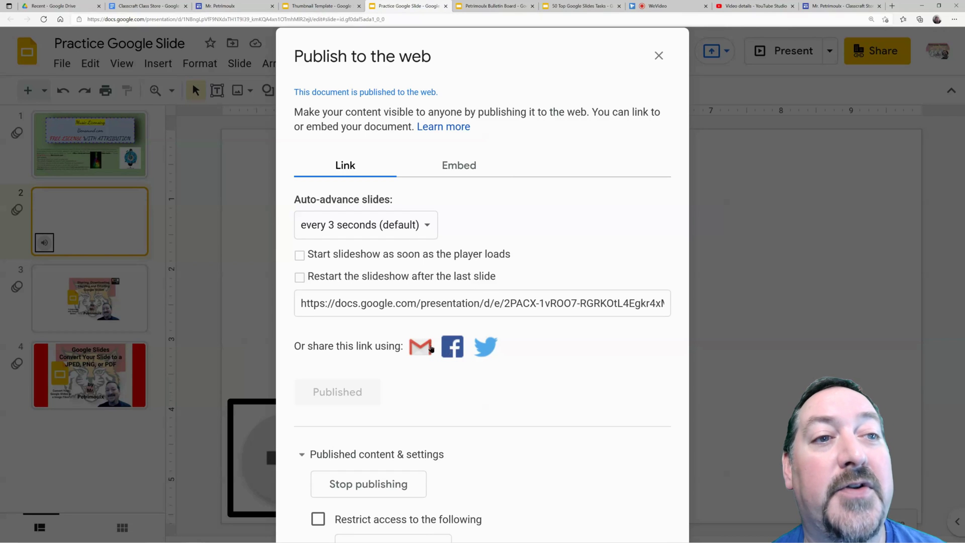
pyautogui.click(446, 304)
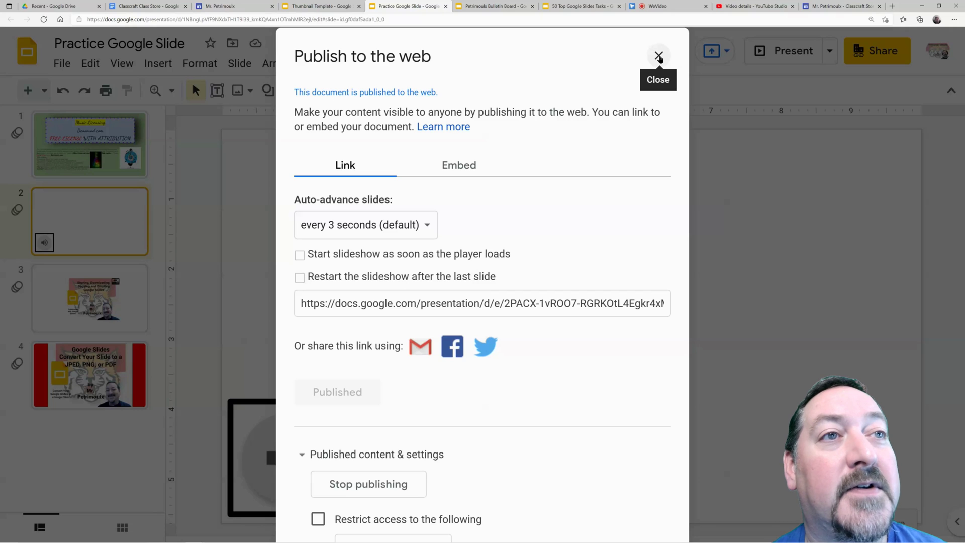
# Close the publish window and switch to the Petrimoulx Bulletin Board presentation
pyautogui.click(659, 57)
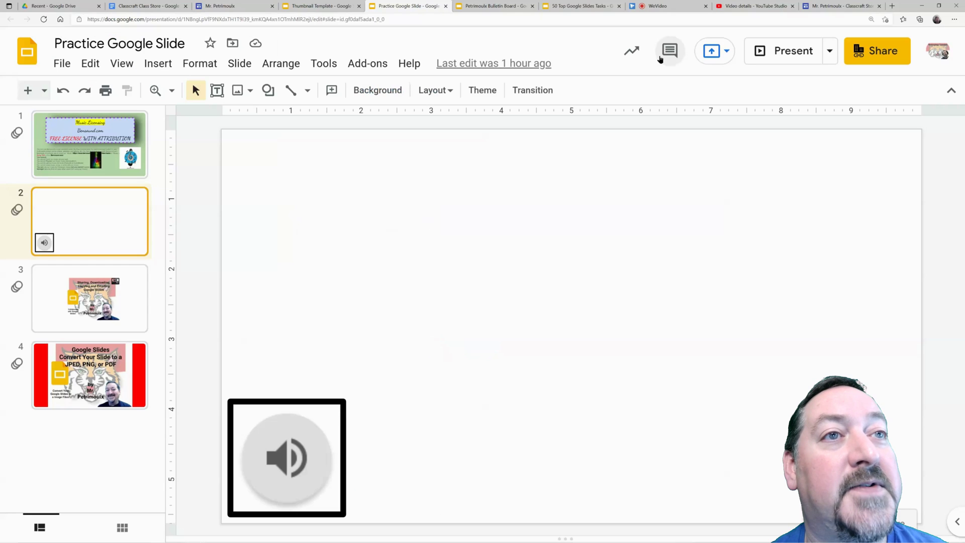
pyautogui.click(489, 7)
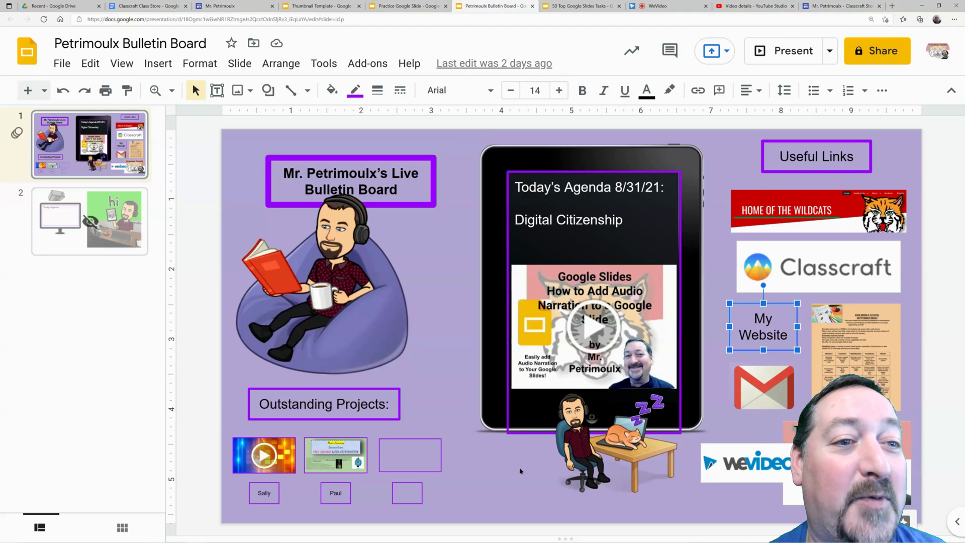
pyautogui.click(517, 484)
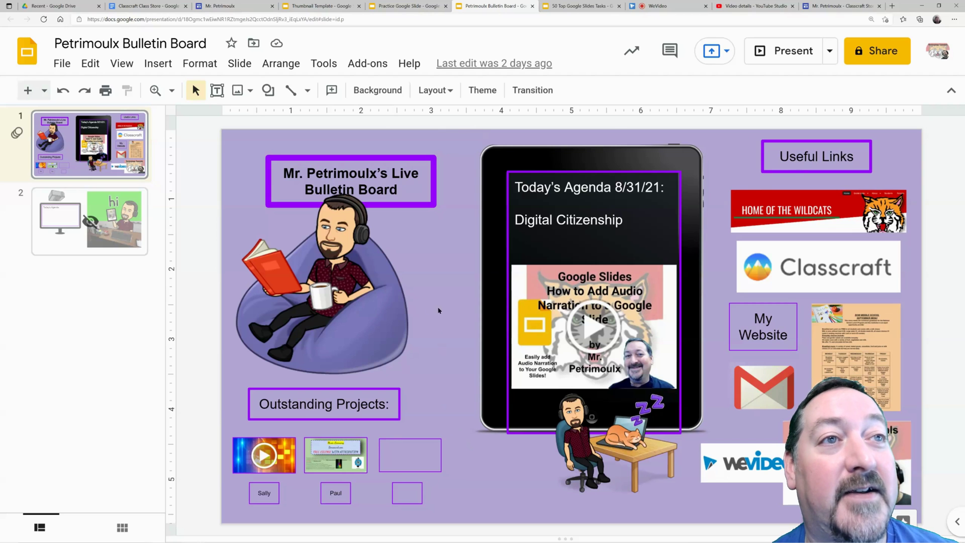
# Show the site's Home page in the Sites editor, scrolled down to the embedded bulletin board slides
pyautogui.click(221, 7)
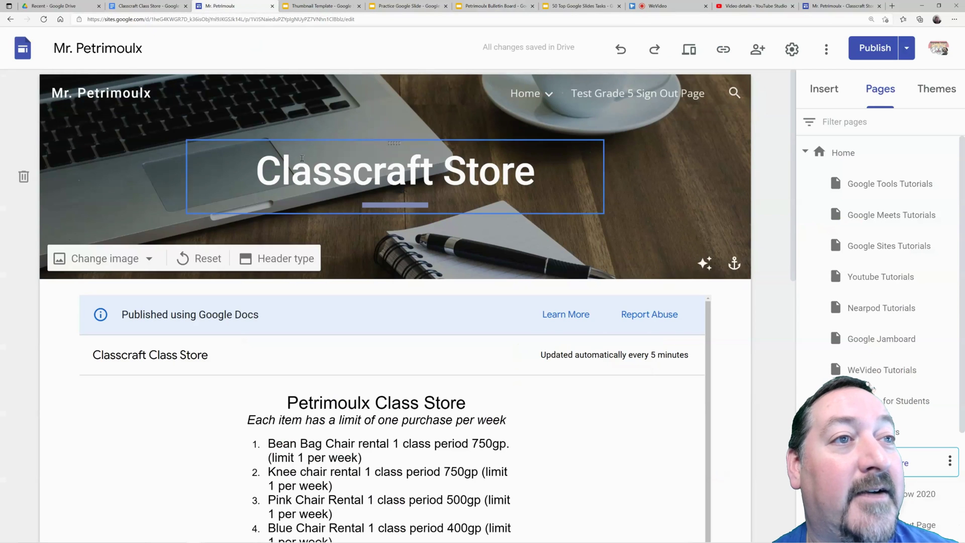
pyautogui.click(535, 93)
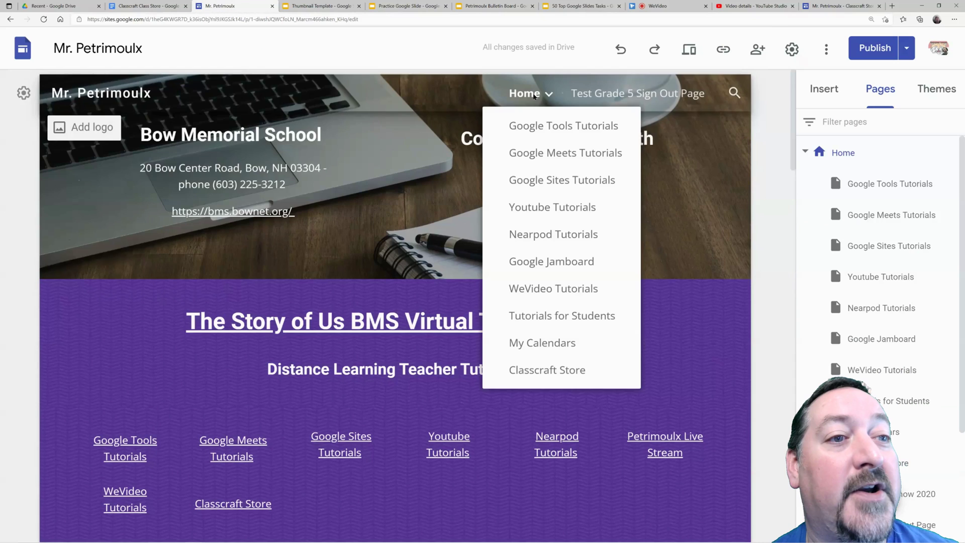
pyautogui.scroll(-8, 459, 289)
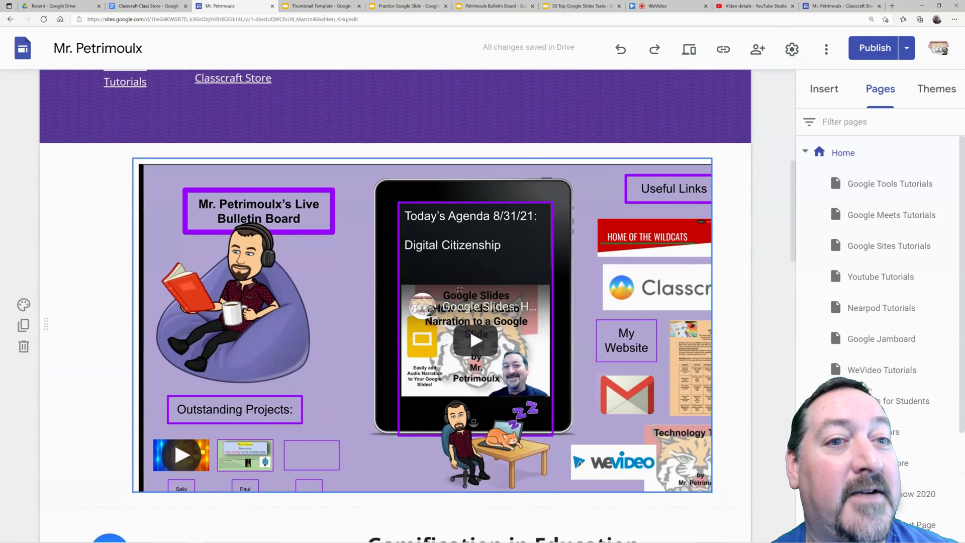